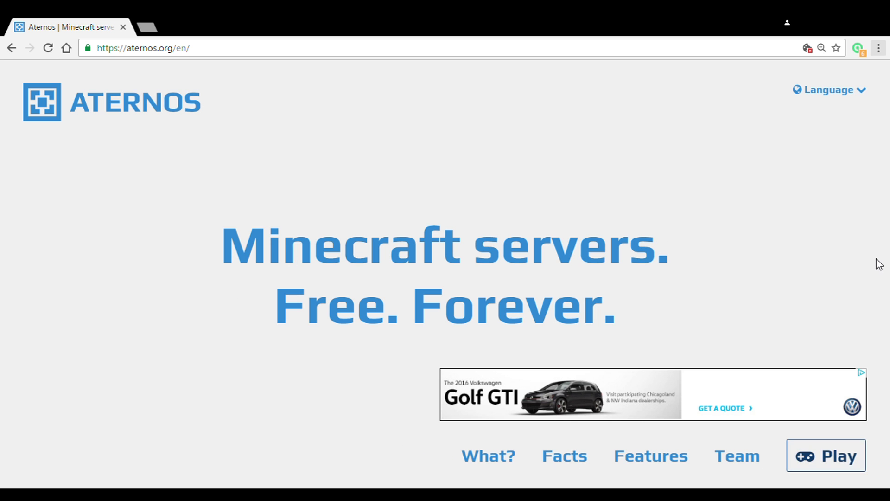
- Scroll the Aternos homepage and use Play to reach the login and sign-up page
scroll(766, 297, down, 9)
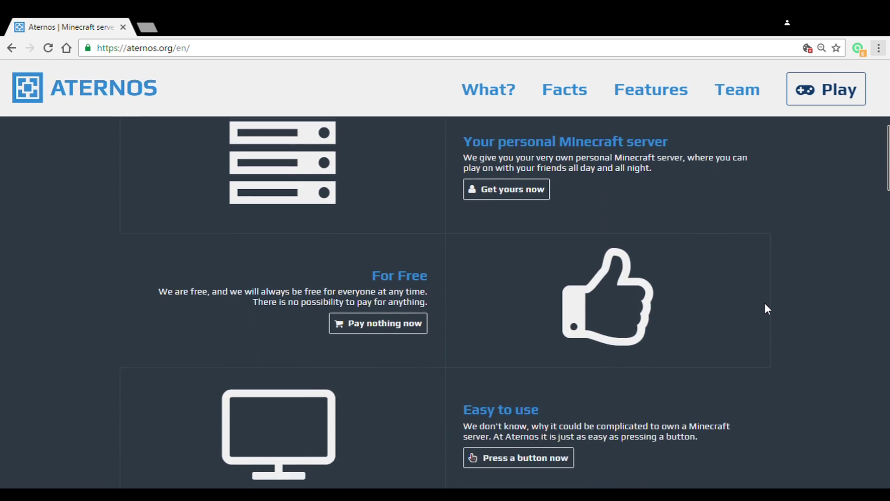
scroll(765, 303, up, 4)
scroll(766, 308, up, 5)
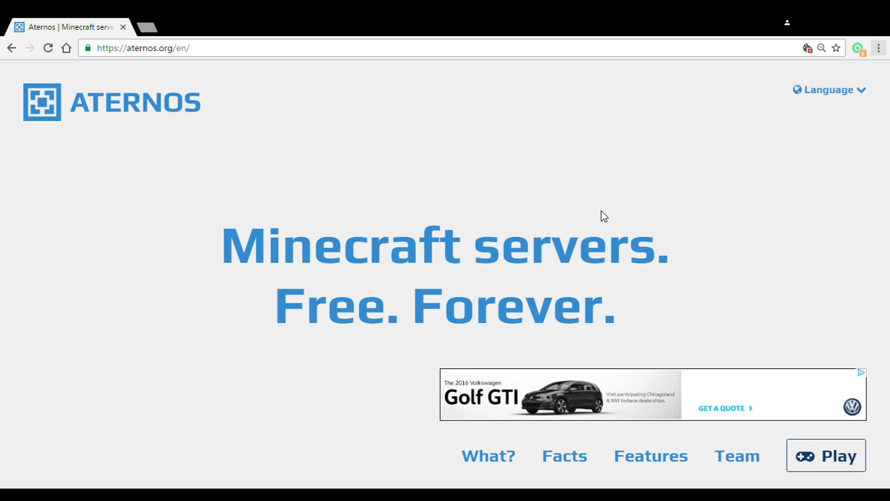
click(827, 457)
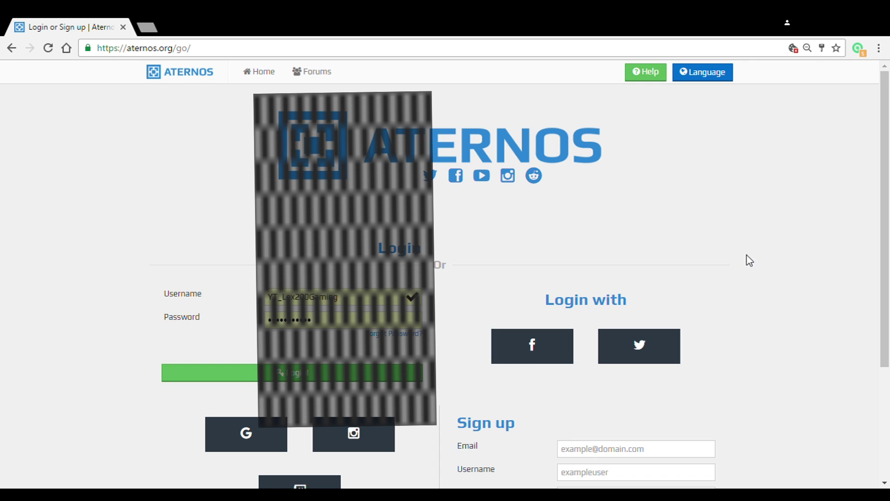
- Create a new account with an e-mail, username and password, passing the not-a-robot check
scroll(814, 224, down, 3)
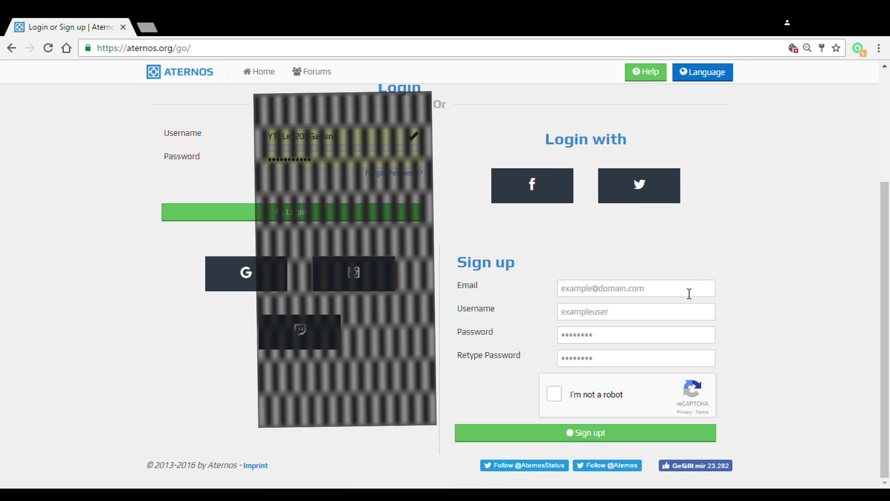
click(607, 289)
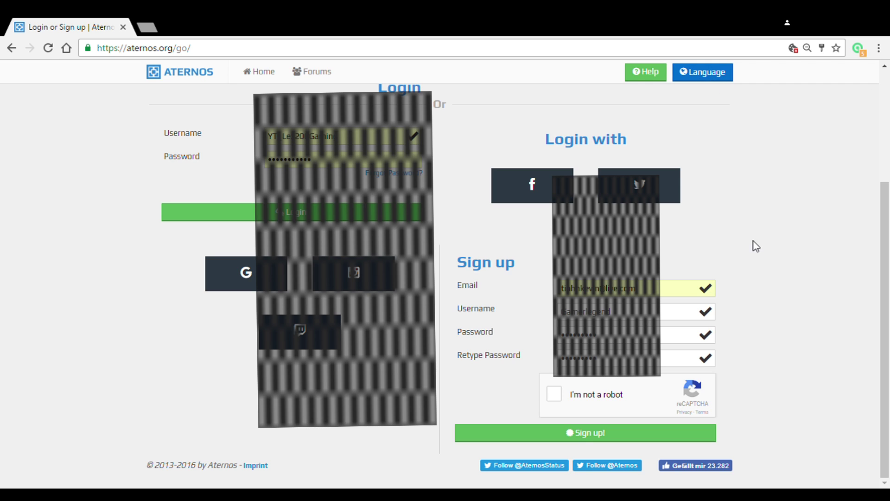
click(555, 393)
click(599, 437)
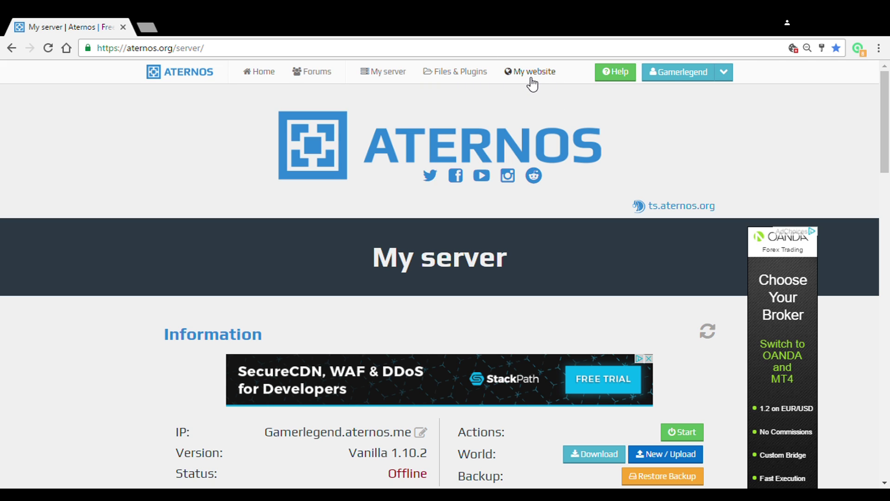
scroll(575, 230, down, 1)
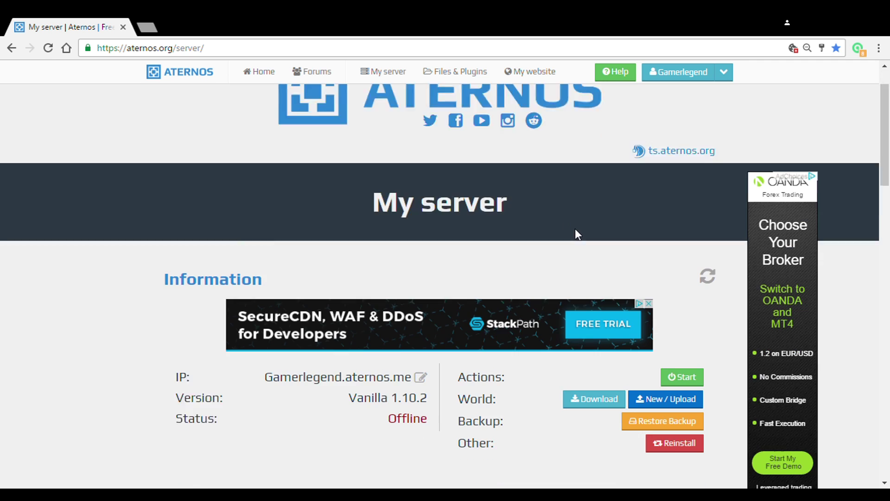
scroll(575, 229, down, 3)
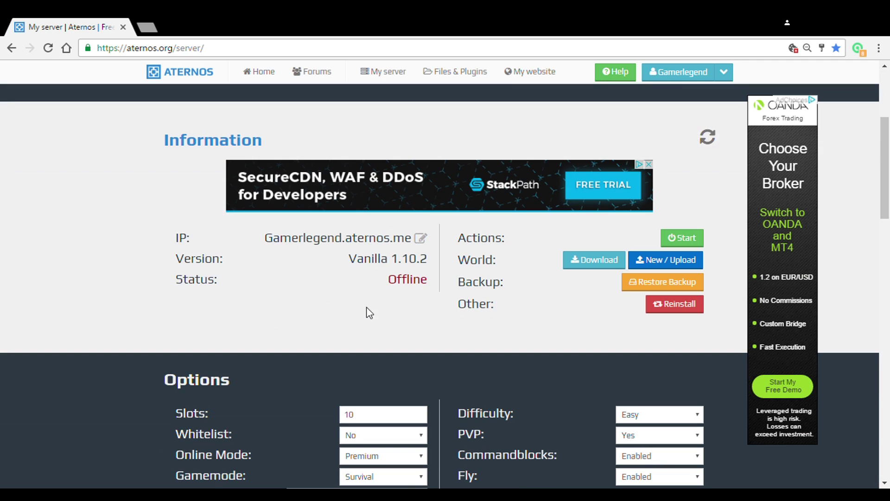
scroll(571, 310, up, 4)
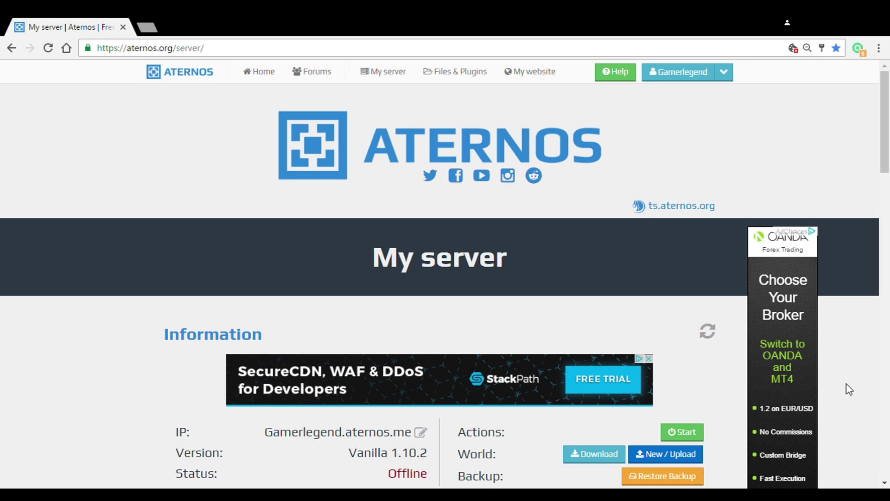
scroll(849, 389, down, 4)
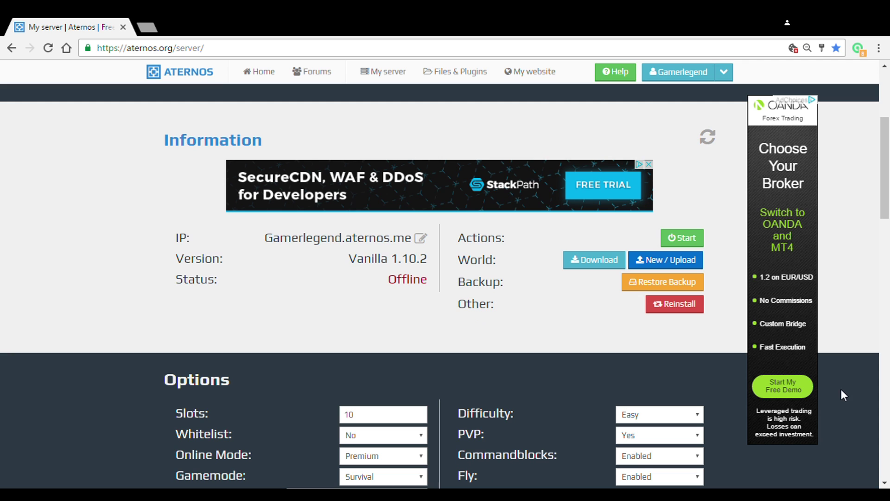
scroll(838, 243, up, 4)
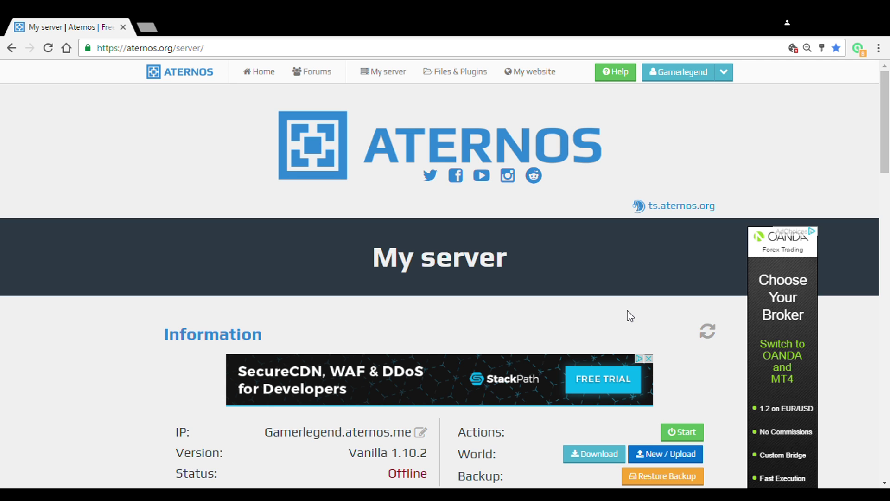
scroll(646, 332, down, 4)
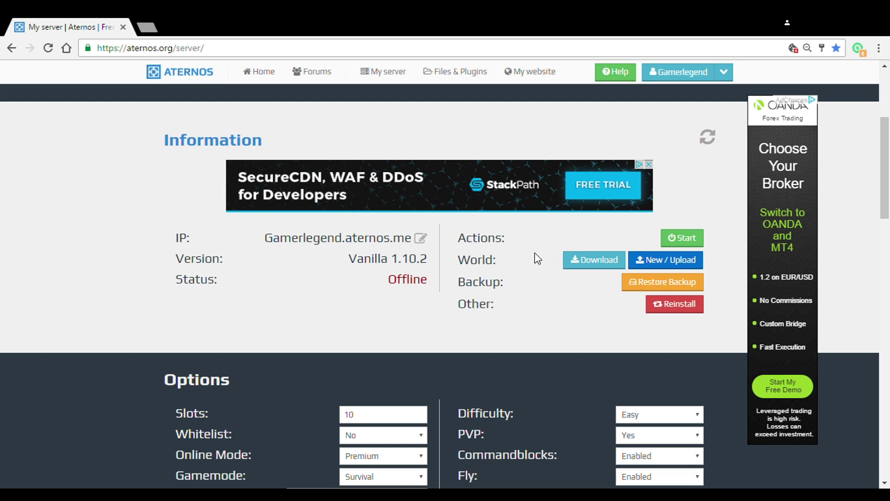
scroll(489, 318, up, 4)
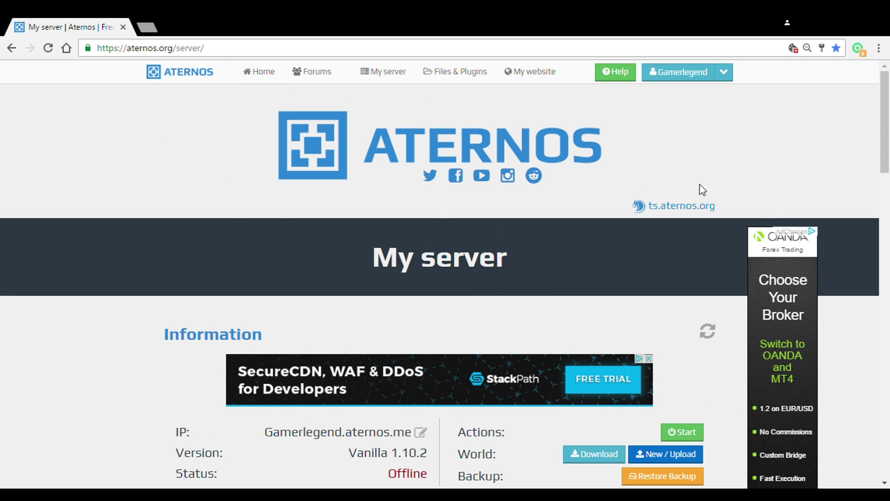
scroll(261, 238, down, 4)
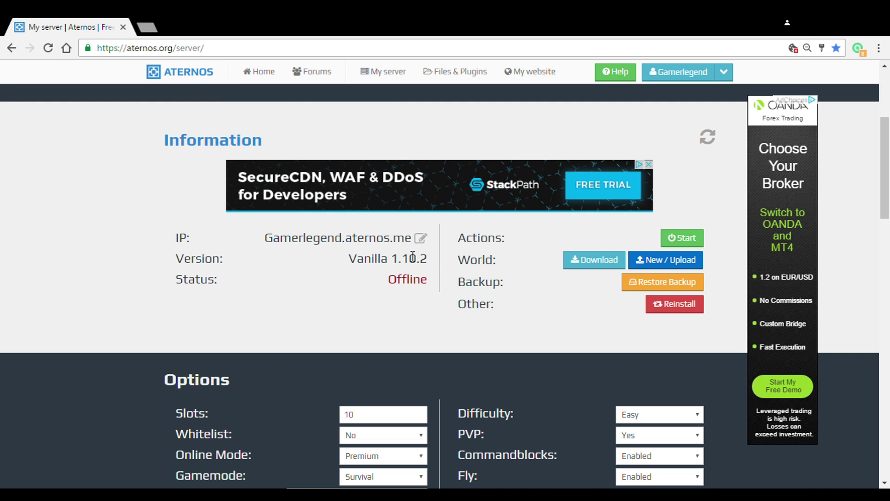
click(416, 241)
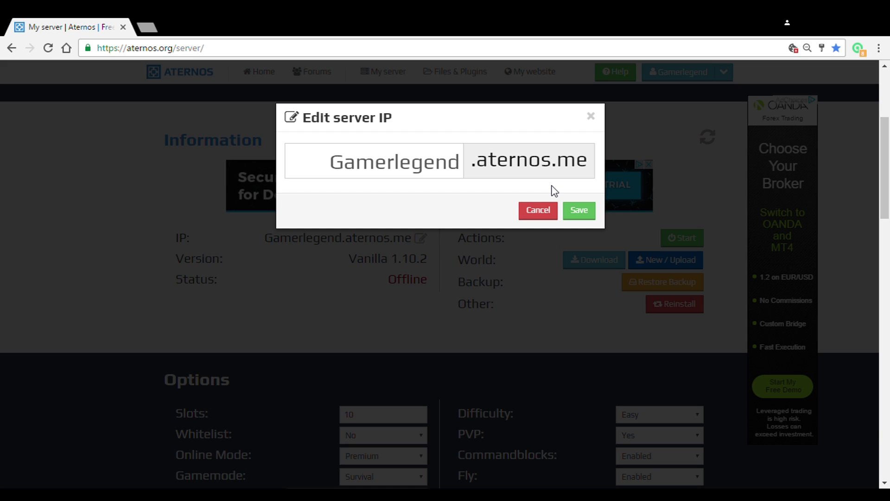
click(536, 212)
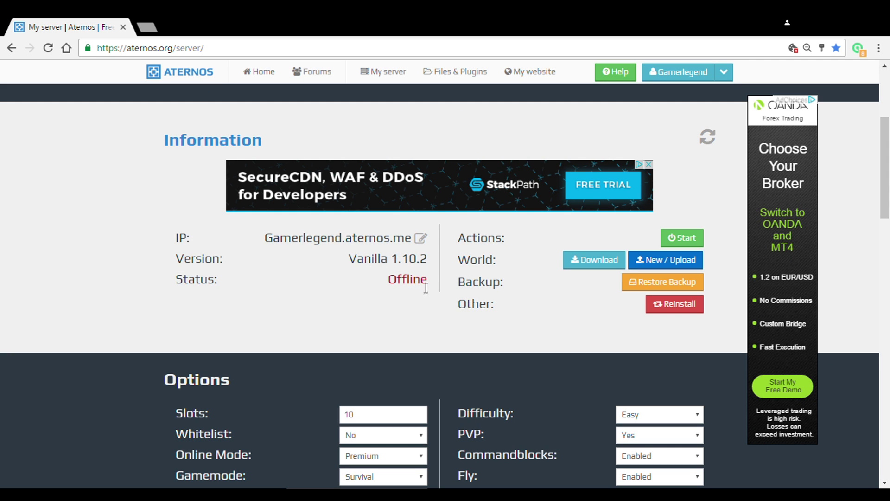
- Install CraftBukkit 1.10 from the Plugins server types in the Version page
scroll(520, 315, down, 12)
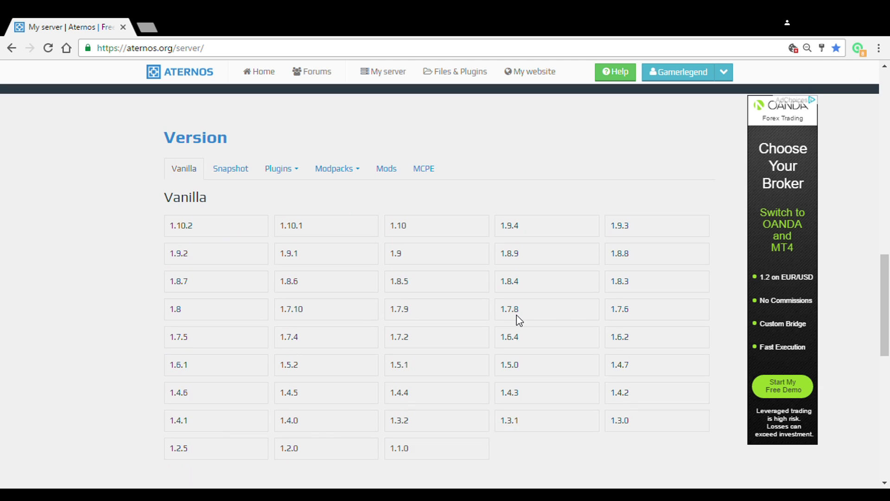
click(285, 168)
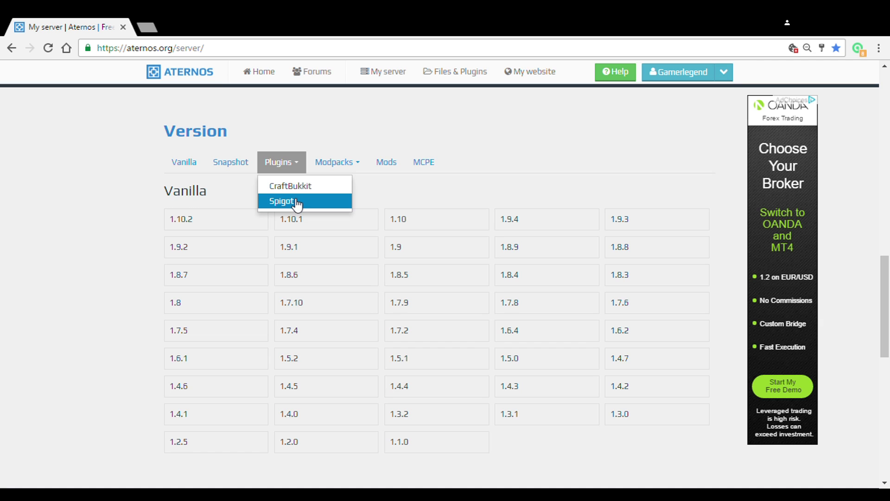
click(292, 187)
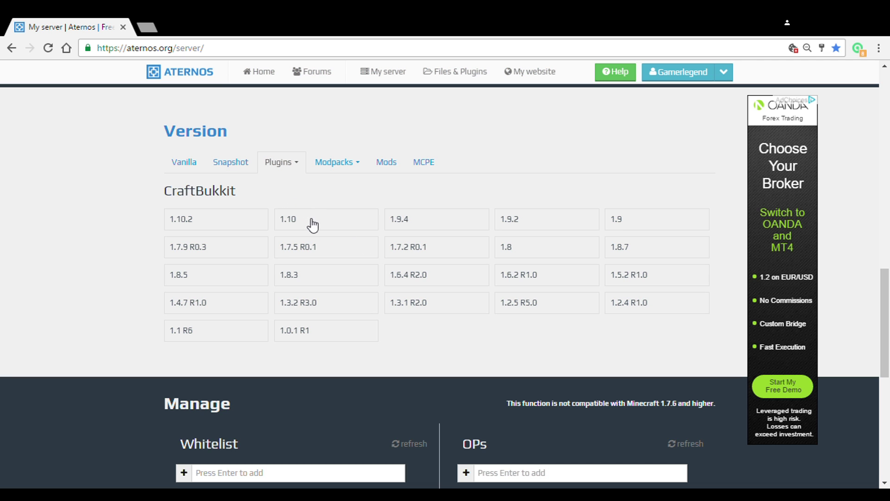
click(354, 220)
click(693, 320)
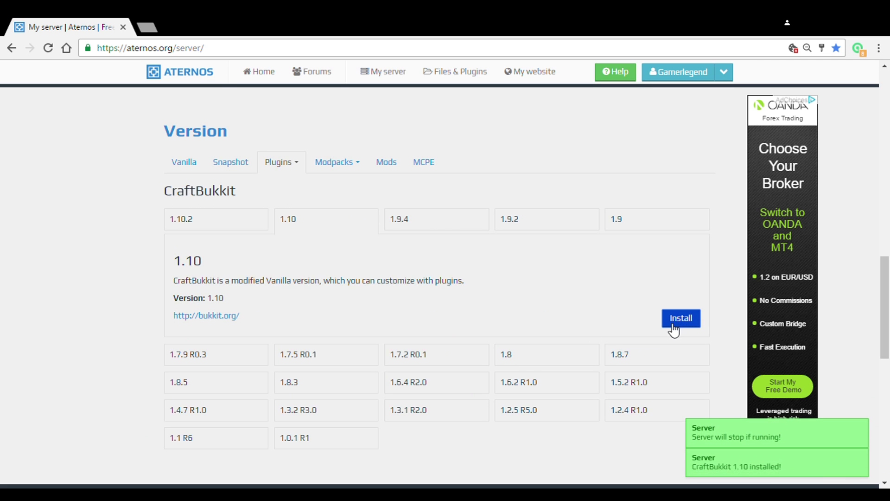
scroll(522, 291, down, 4)
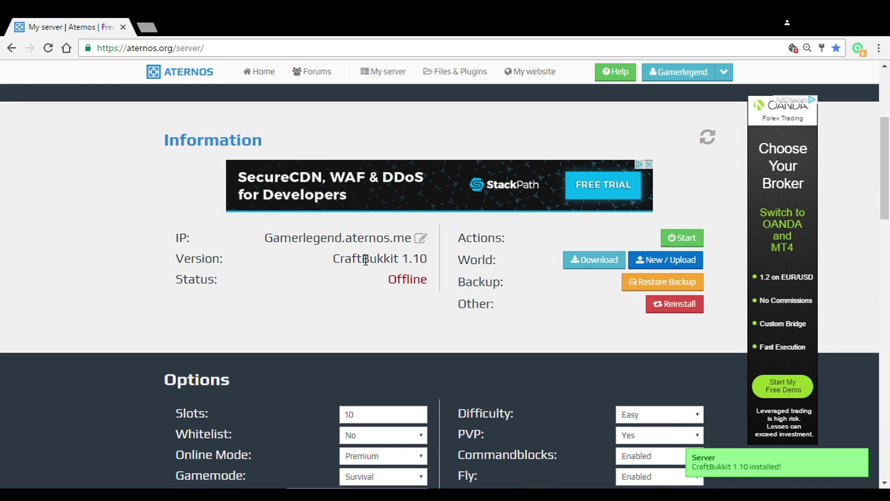
scroll(453, 276, down, 12)
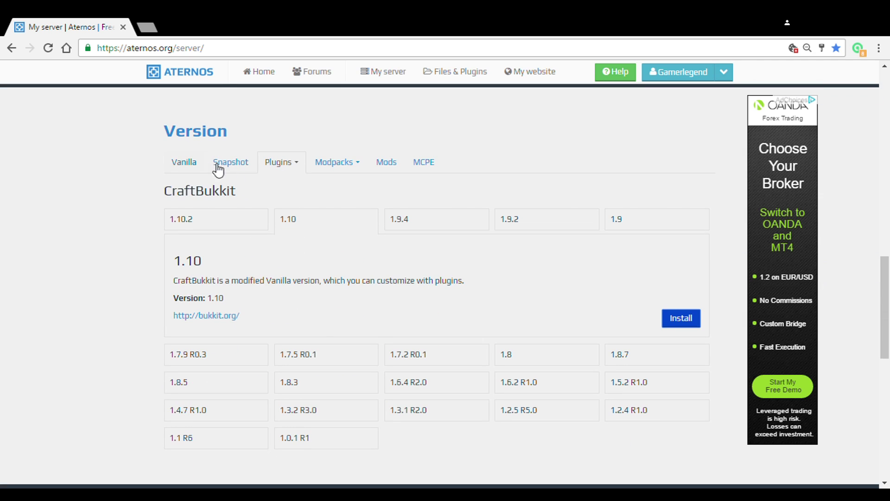
click(332, 164)
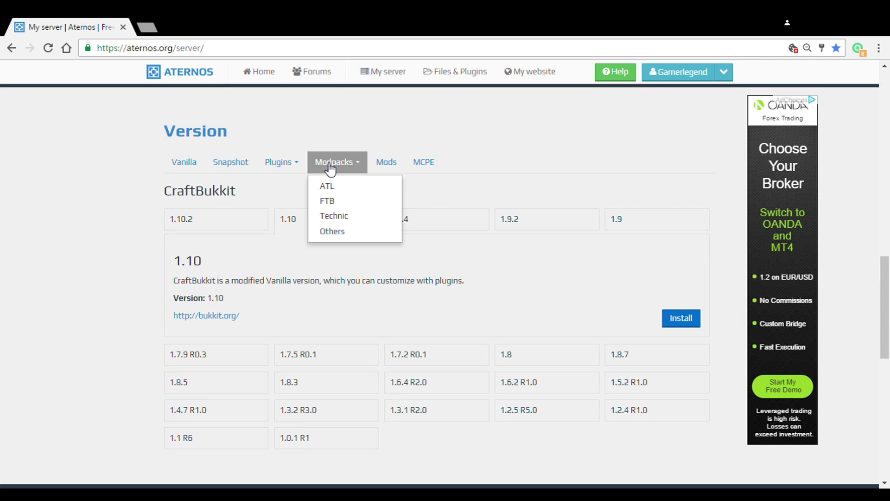
click(348, 232)
click(392, 169)
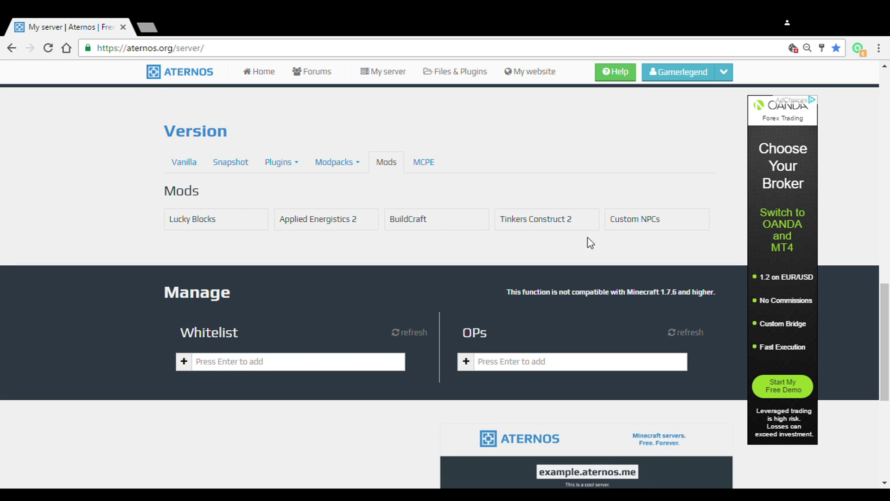
click(422, 173)
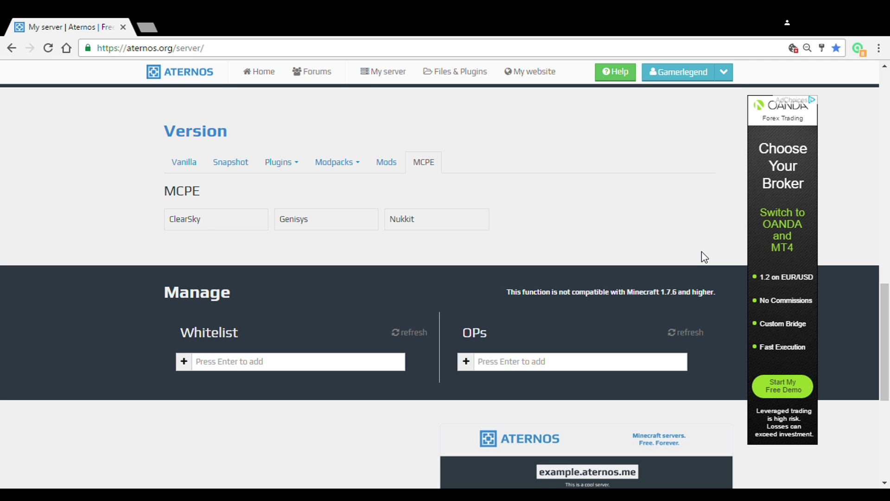
scroll(328, 250, up, 10)
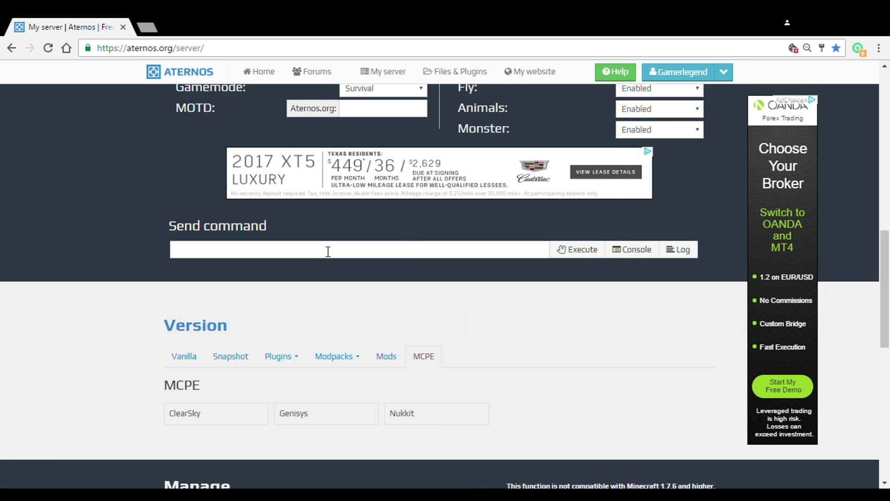
scroll(330, 251, up, 5)
scroll(333, 250, down, 4)
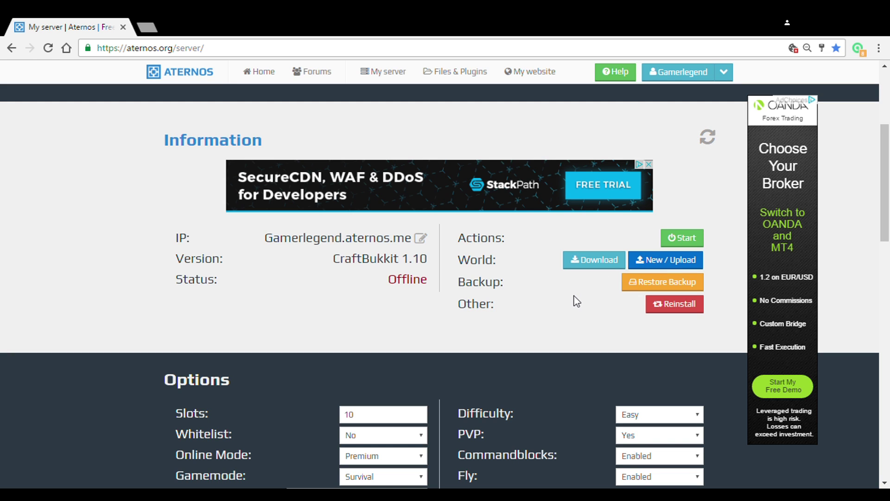
- Open the World New / Upload options, close and reopen them, then start choosing a world file
click(675, 263)
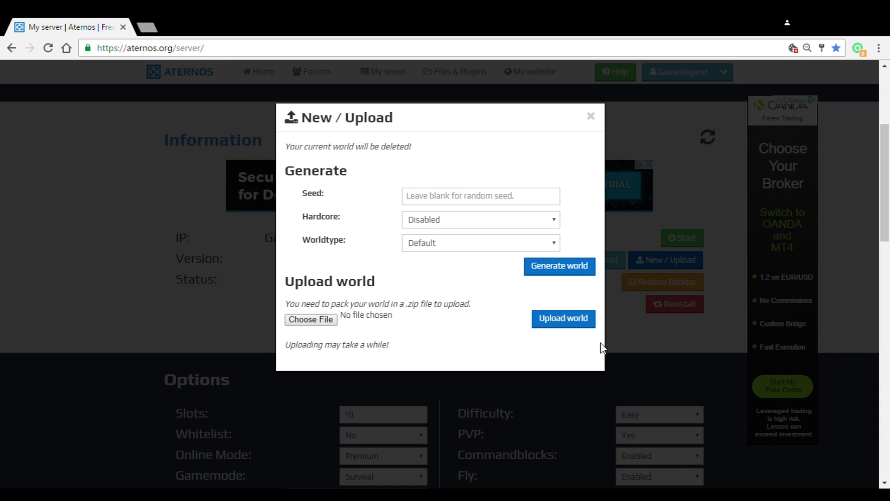
click(665, 371)
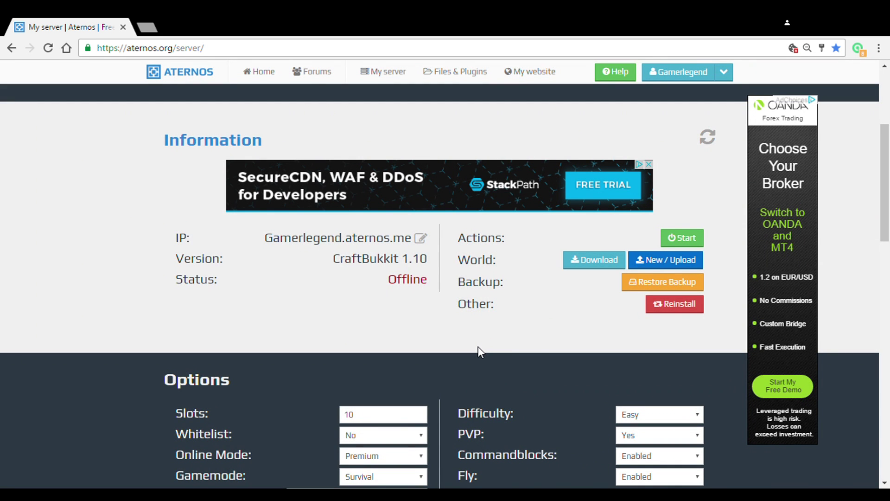
click(672, 260)
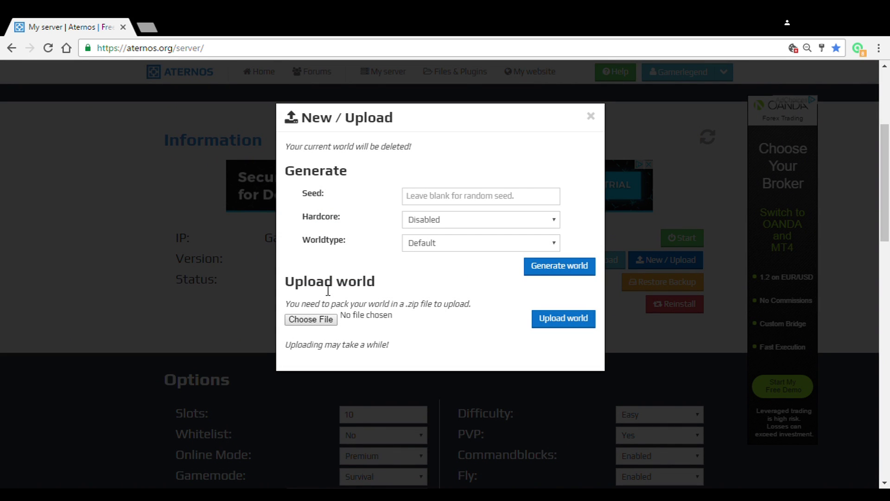
click(309, 319)
- Close the world dialog and set the MOTD to 'hello welcome to my server'
click(591, 111)
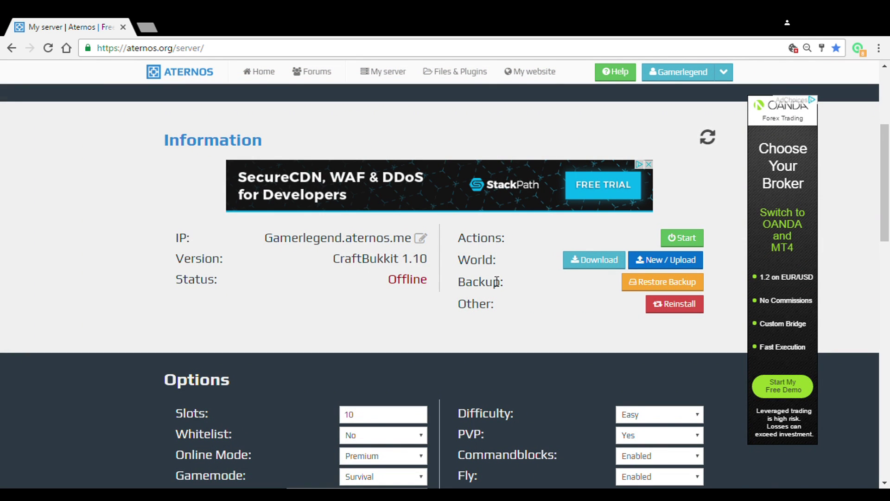
scroll(555, 282, down, 4)
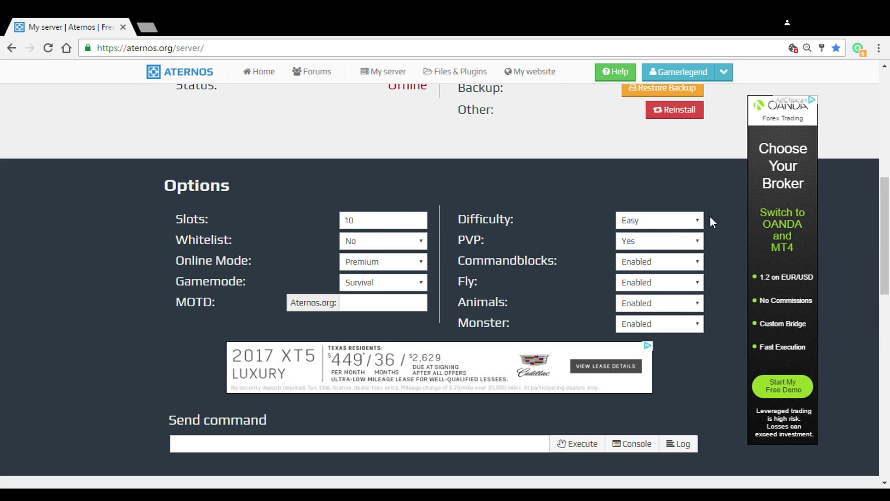
click(373, 312)
text(hello w)
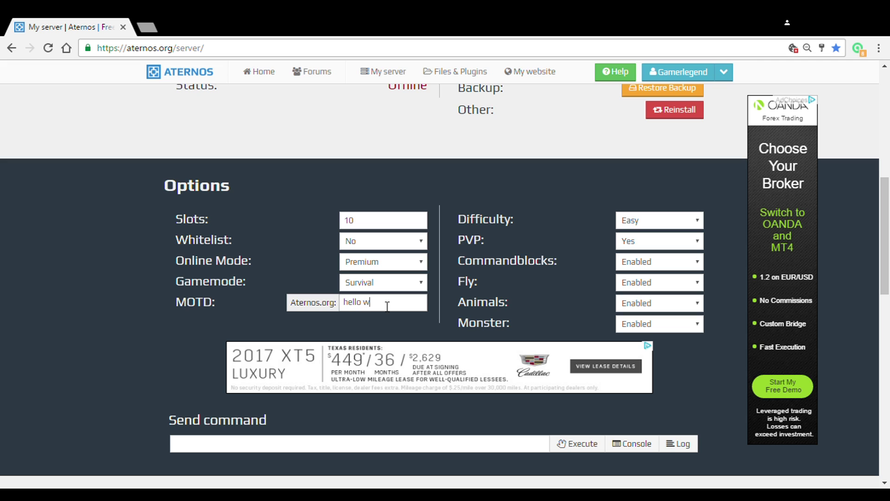
text(elcome to my server)
click(414, 313)
double_click(411, 318)
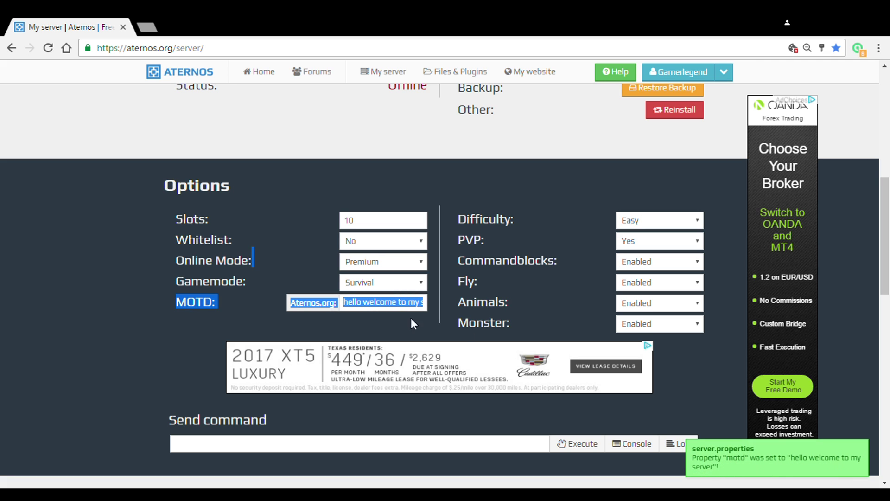
click(366, 321)
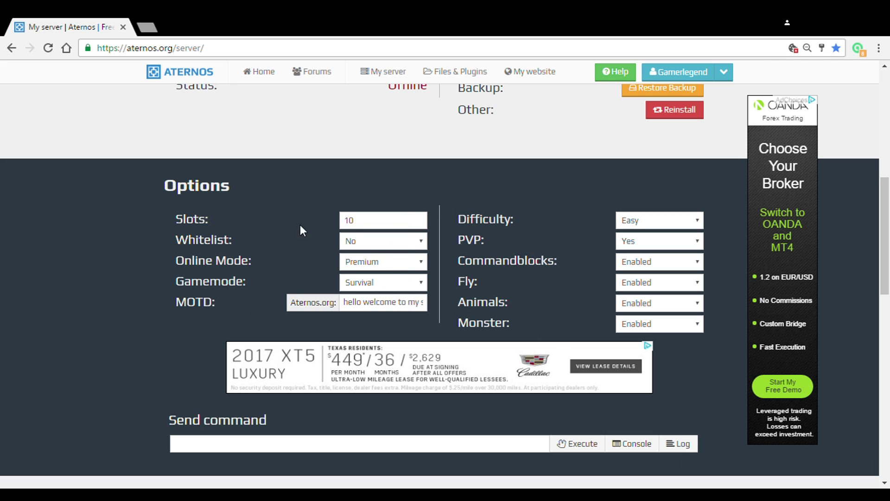
drag(409, 221, 192, 230)
key(BackSpace)
text(1000000000)
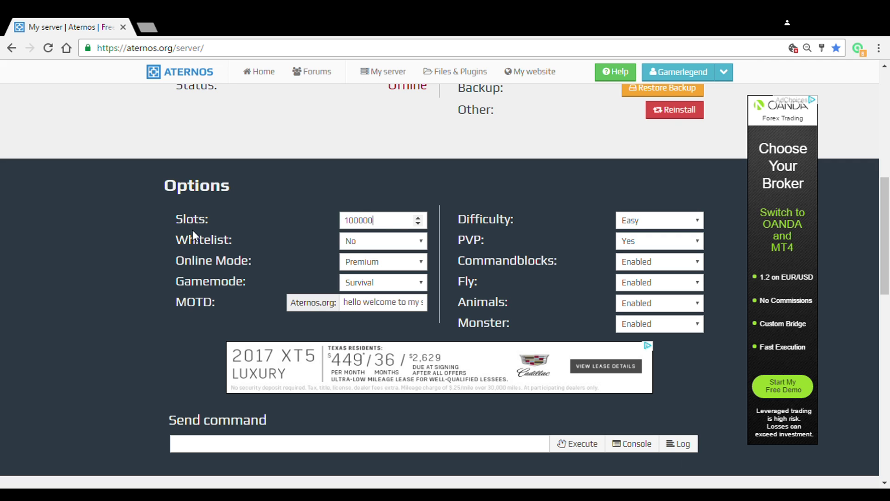
click(203, 222)
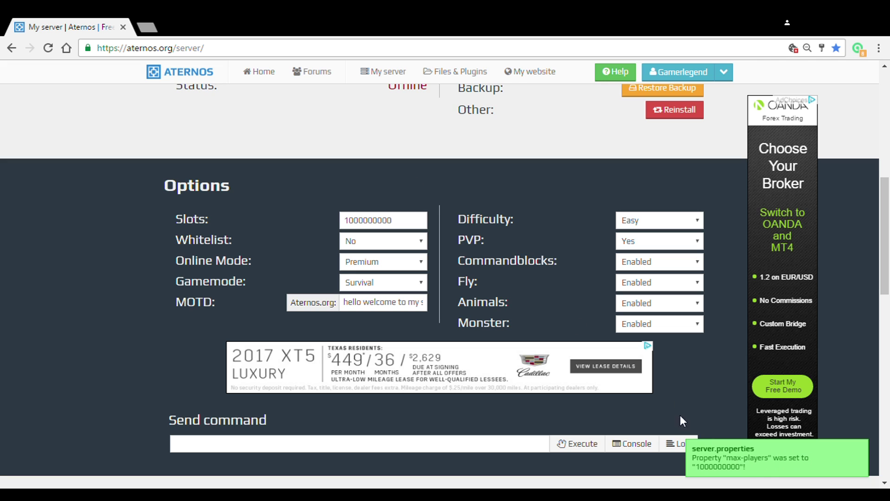
click(408, 227)
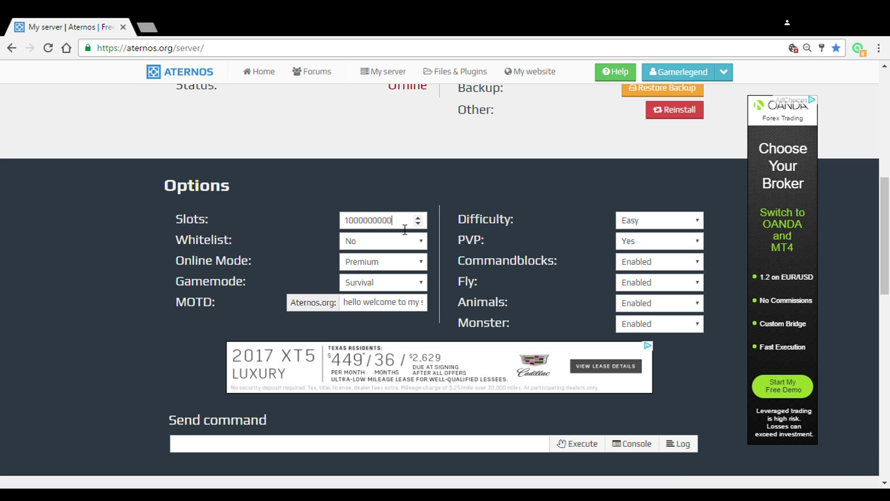
drag(404, 227, 268, 221)
key(BackSpace)
text(1000000000000000000)
click(266, 219)
- Delete the oversized slot count, leaving the Slots field empty
click(361, 221)
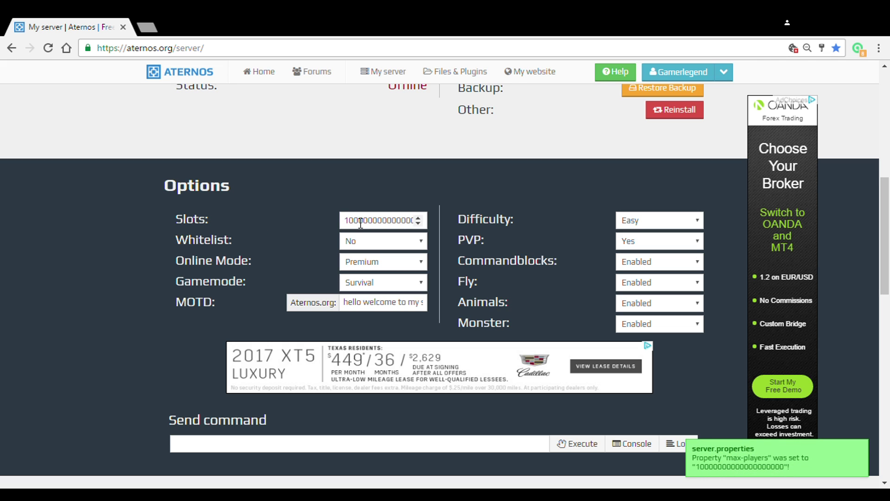
double_click(358, 220)
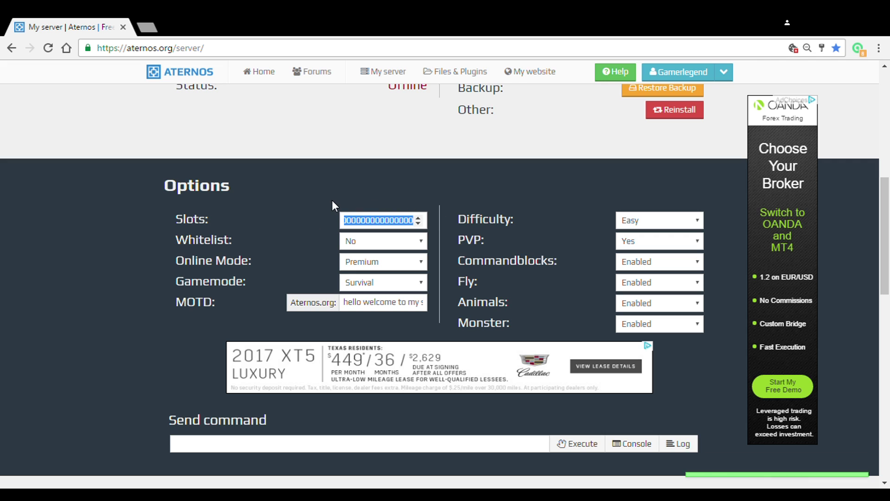
key(BackSpace)
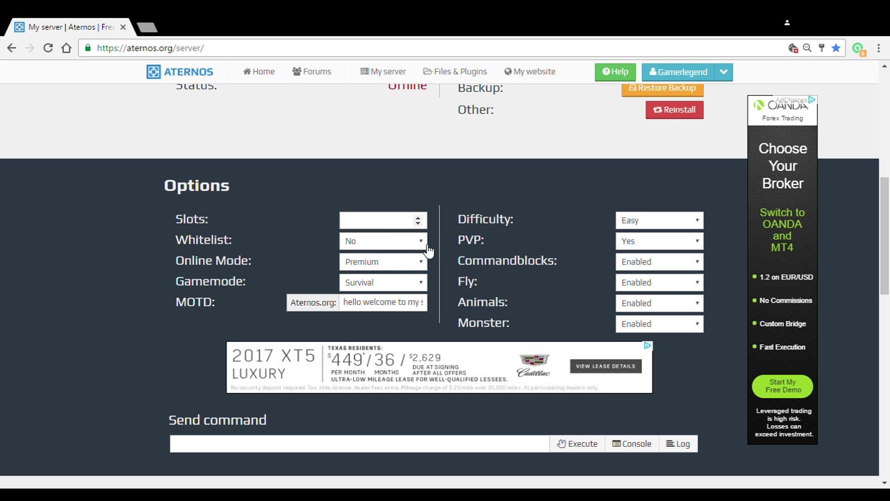
key(Tab)
scroll(326, 237, down, 14)
scroll(328, 248, up, 8)
scroll(325, 271, down, 4)
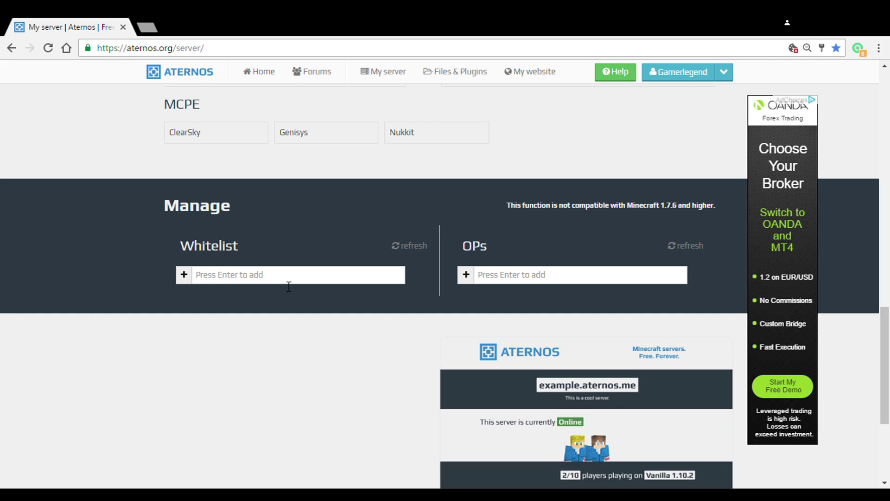
click(282, 280)
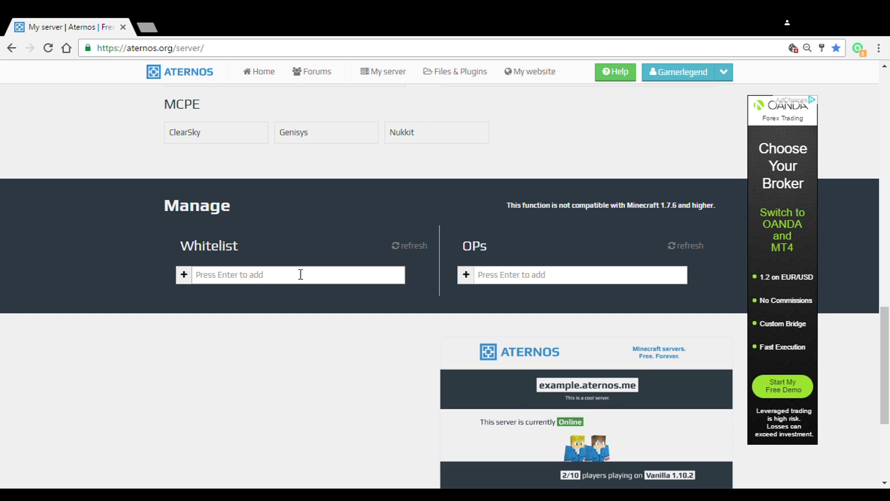
click(521, 277)
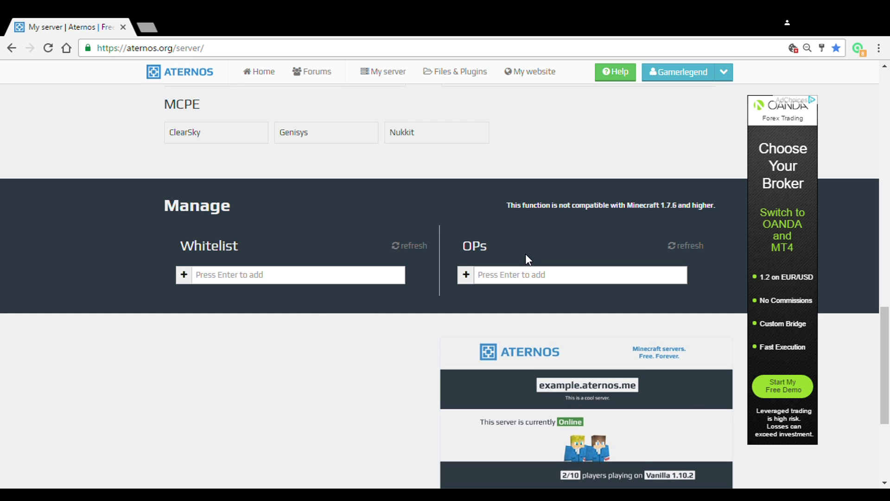
- Switch Online Mode to Cracked and back to Premium
scroll(582, 260, up, 15)
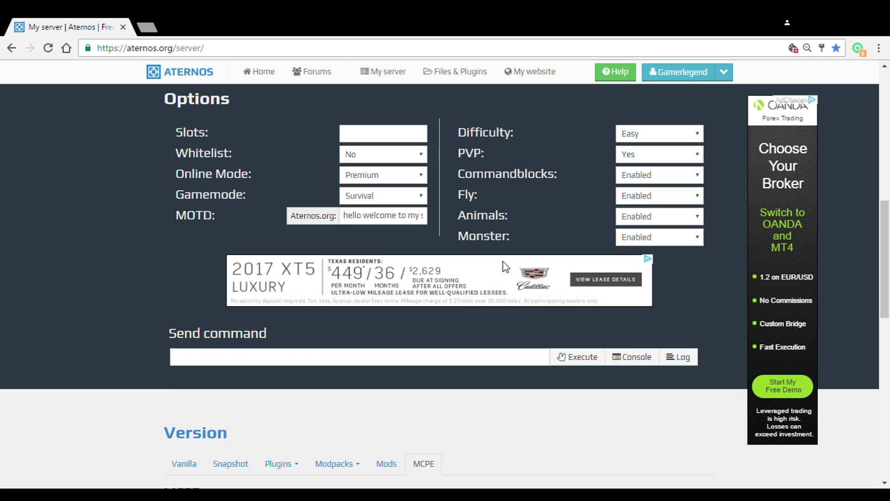
scroll(508, 261, down, 4)
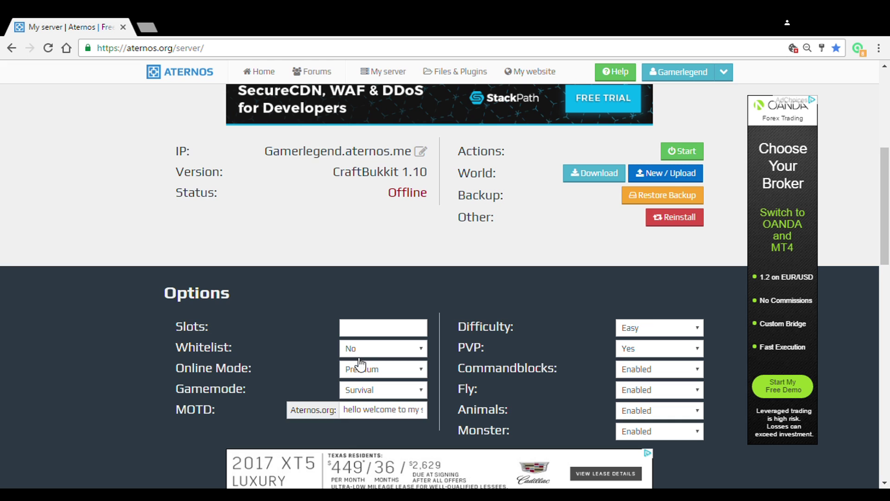
click(364, 370)
click(375, 400)
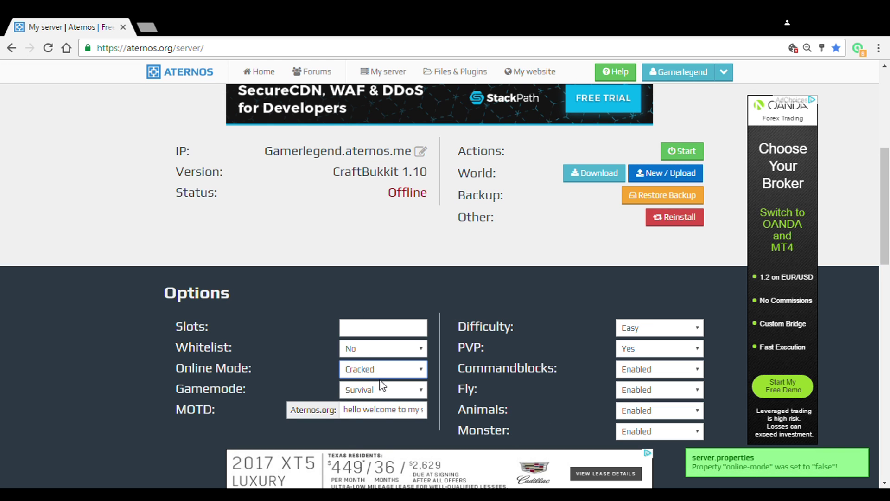
key(Up)
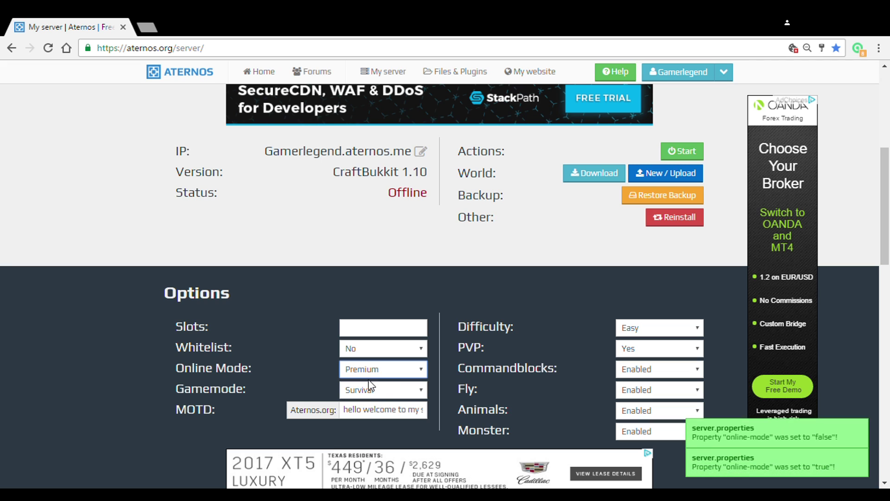
key(Tab)
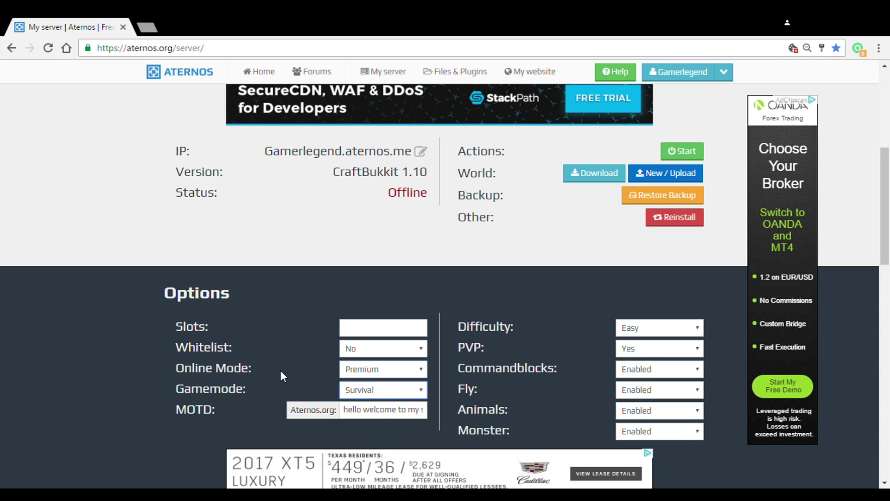
- Set the Gamemode dropdown to Adventure
click(296, 347)
click(362, 389)
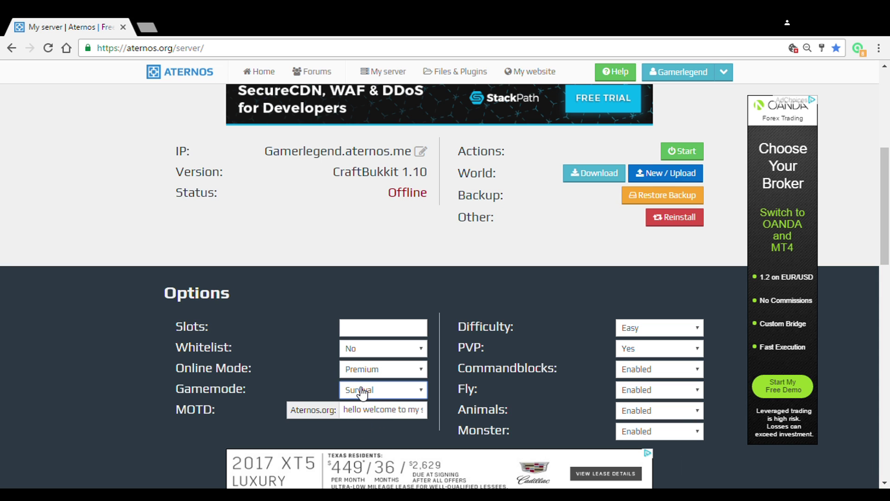
click(384, 426)
- Set PVP to No, leaving difficulty at Easy
click(677, 330)
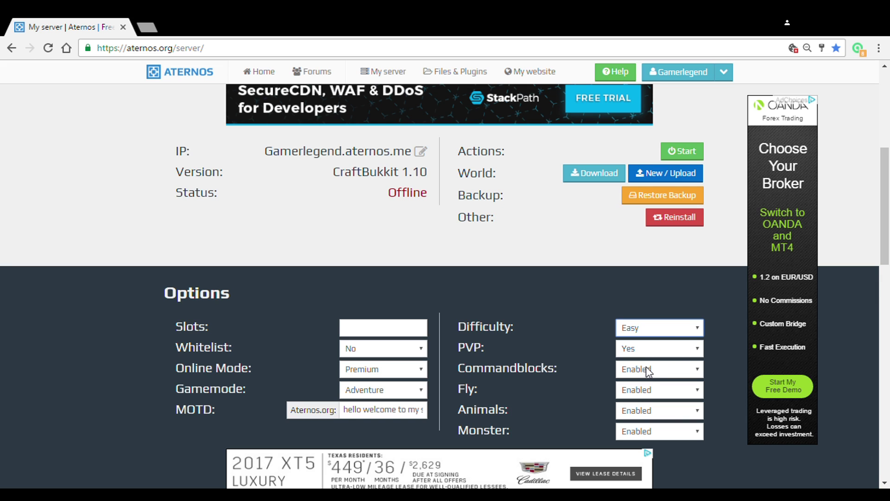
click(657, 355)
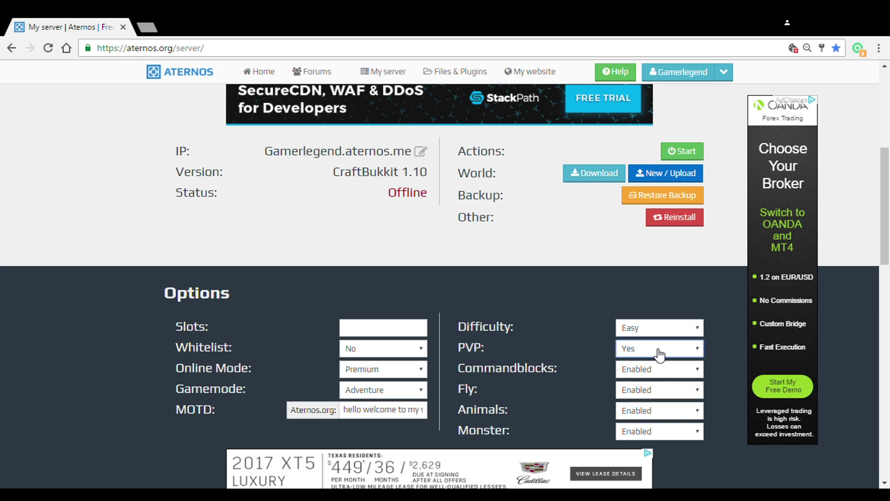
key(Down)
- Set Fly to Disabled, leaving command blocks enabled
click(661, 375)
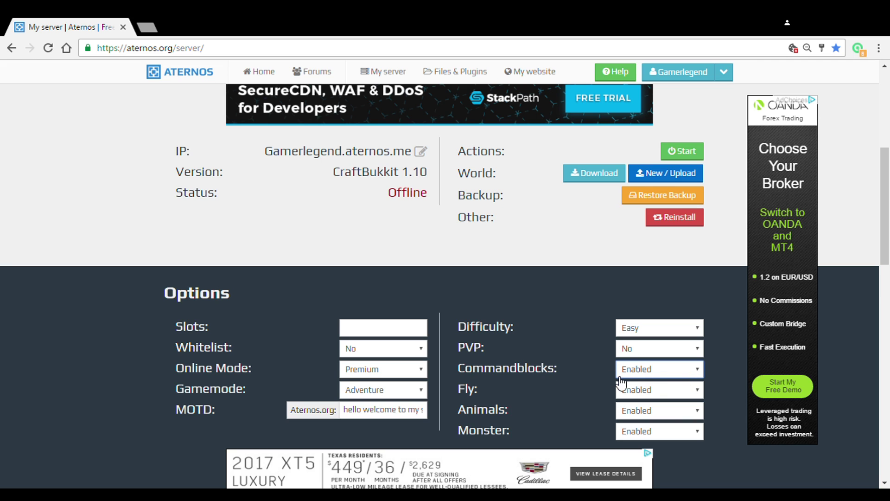
click(558, 377)
click(652, 396)
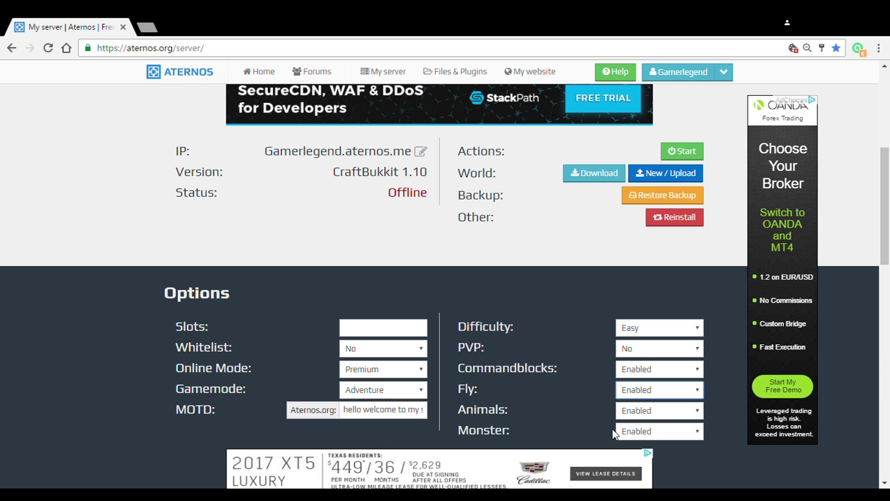
key(Down)
- Check the animals and monster spawning settings, leaving both enabled
click(659, 409)
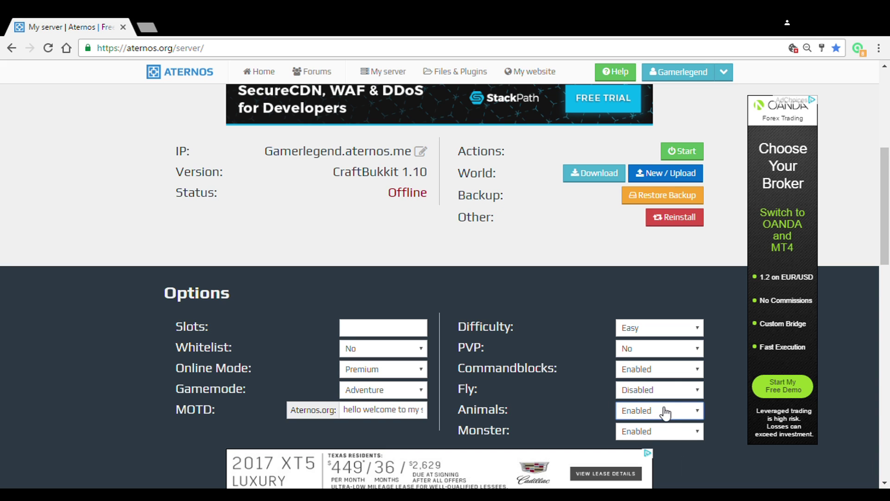
click(650, 432)
click(662, 411)
click(541, 421)
click(630, 411)
click(521, 414)
click(683, 438)
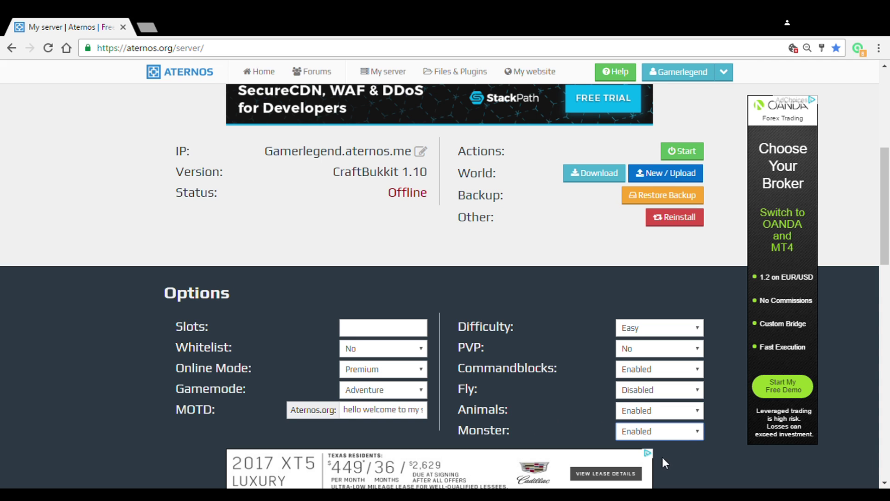
- Enter 34 in the empty Slots field and scroll to review the settings
click(570, 425)
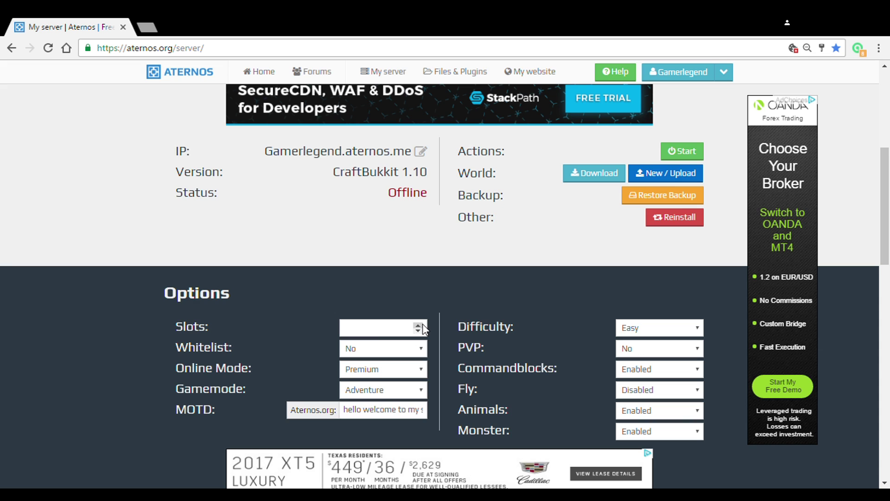
click(377, 337)
text(34)
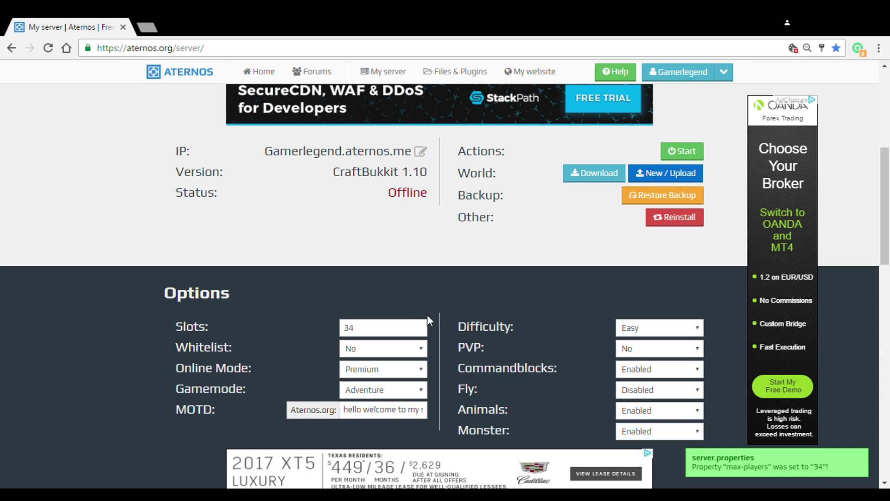
scroll(510, 218, up, 6)
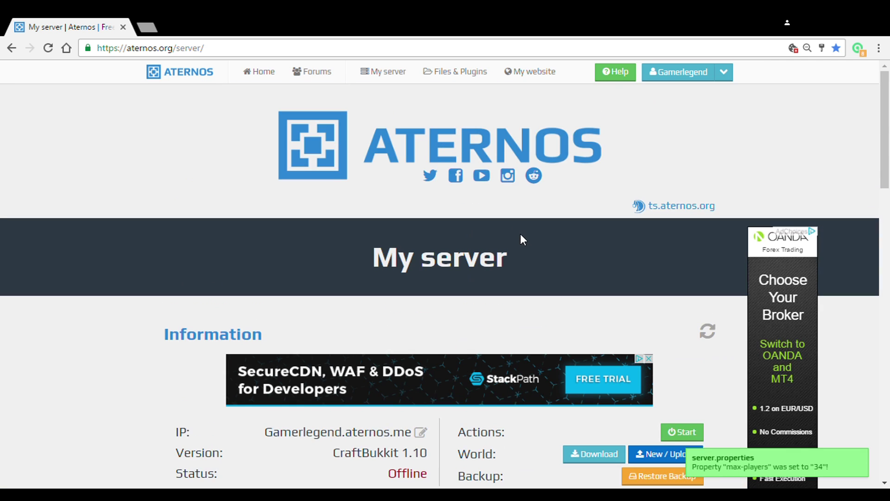
scroll(525, 229, down, 20)
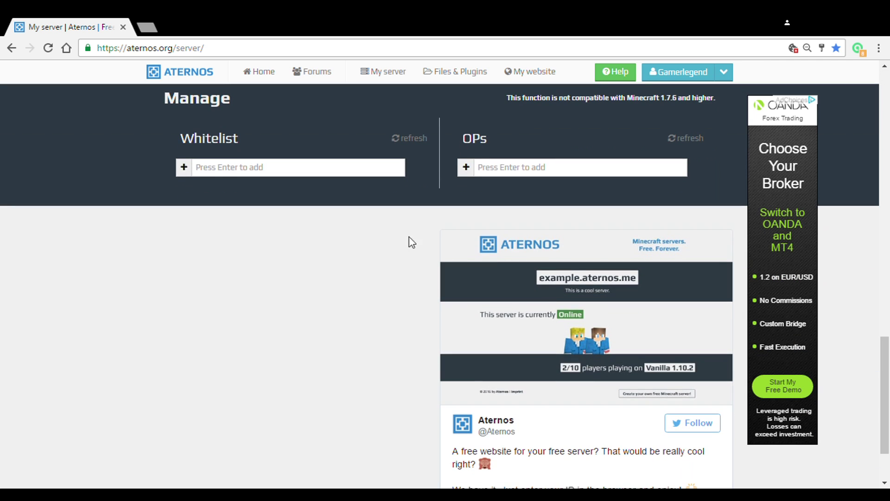
scroll(370, 245, up, 10)
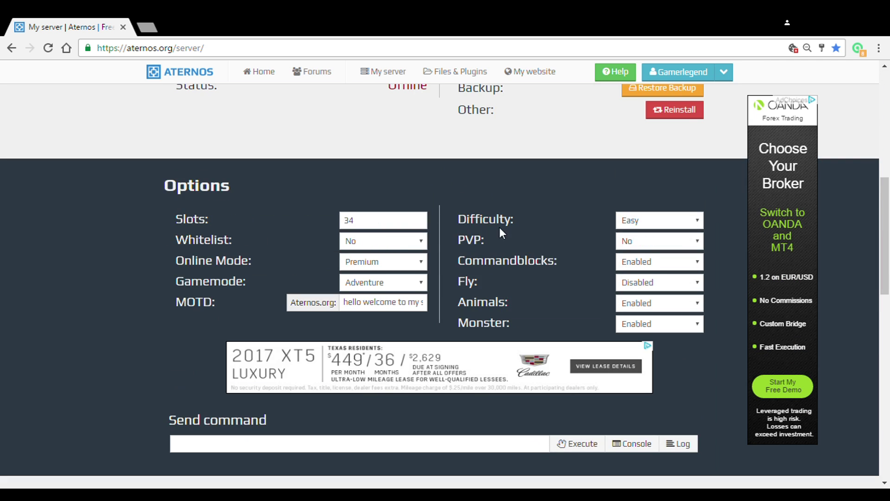
scroll(499, 233, up, 4)
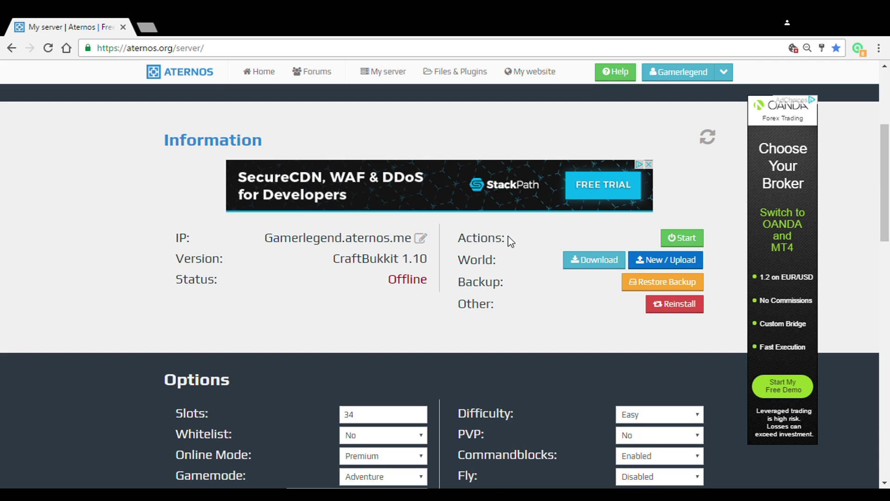